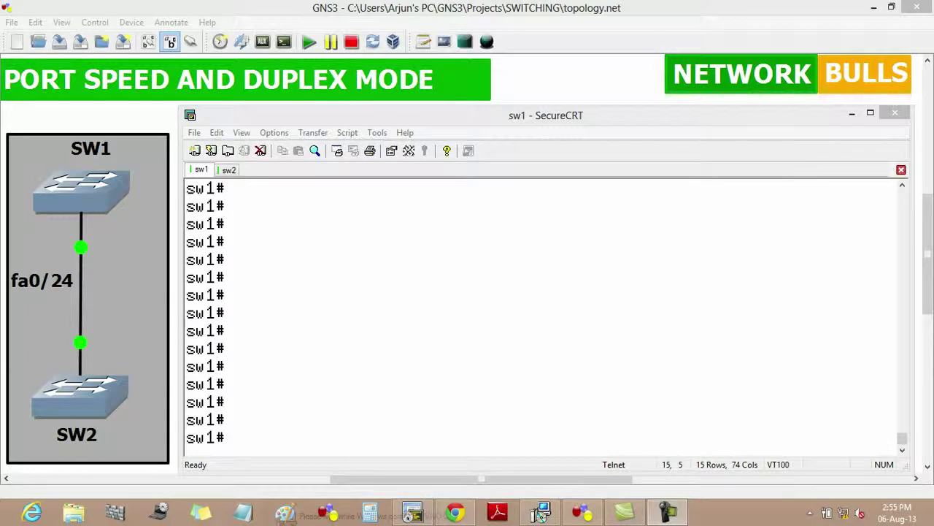
Step: On sw1, show fa0/24 details and highlight the Full-duplex, 100Mb/s line
key("alt+Tab")
type("sh int fa")
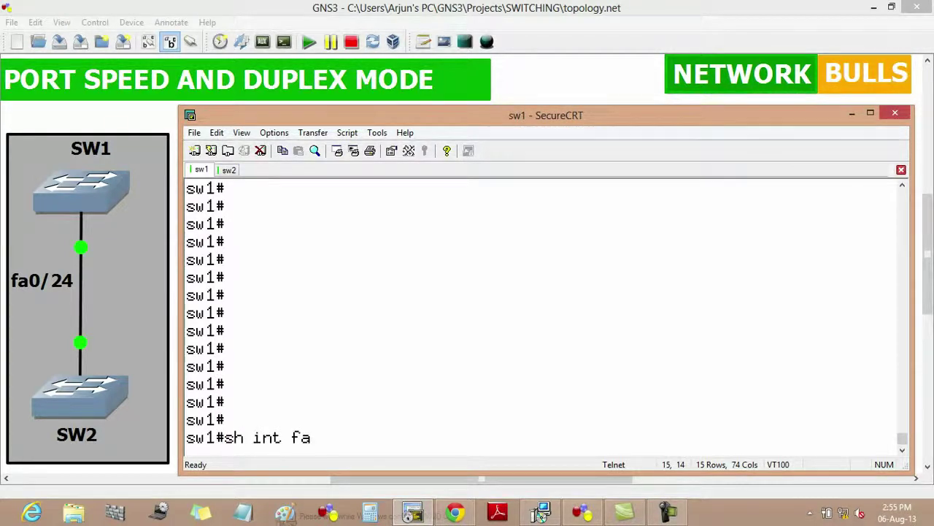
type("0/24")
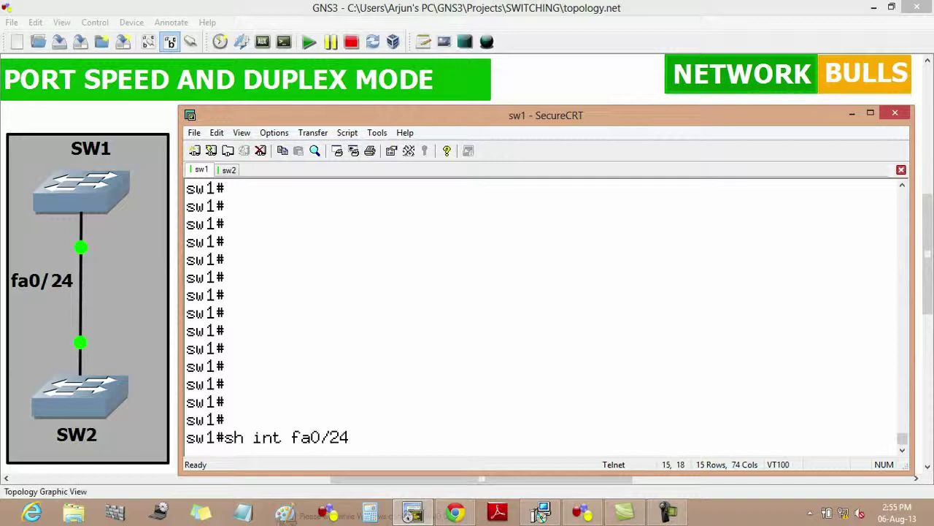
key("Return")
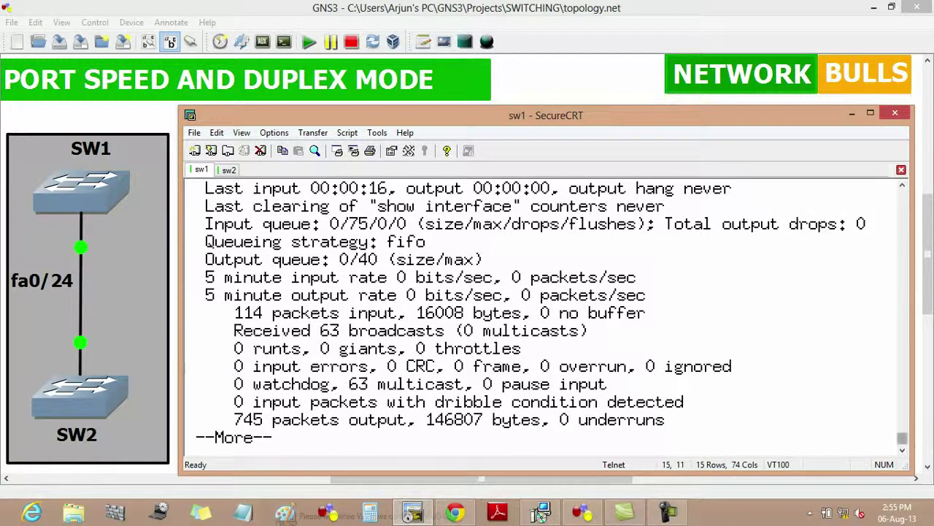
scroll(544, 314, "up", 2)
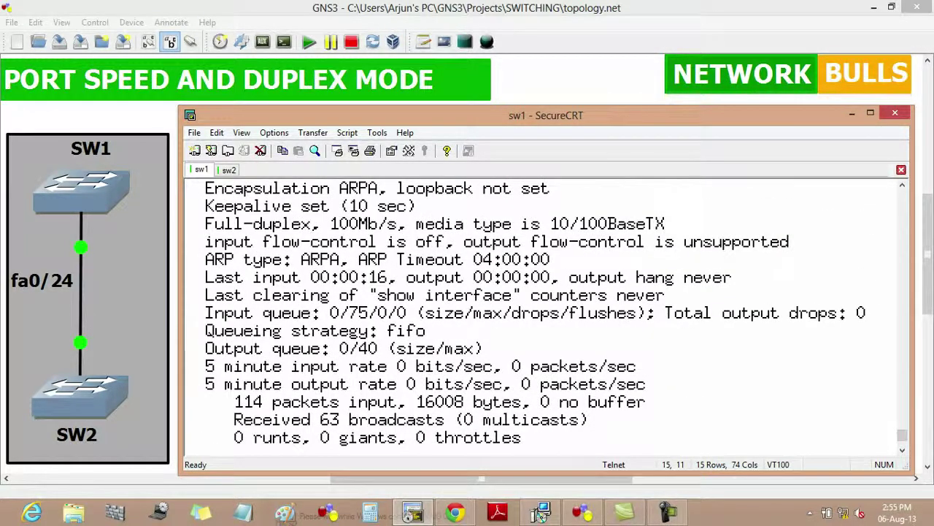
left_click_drag(197, 224, 398, 223)
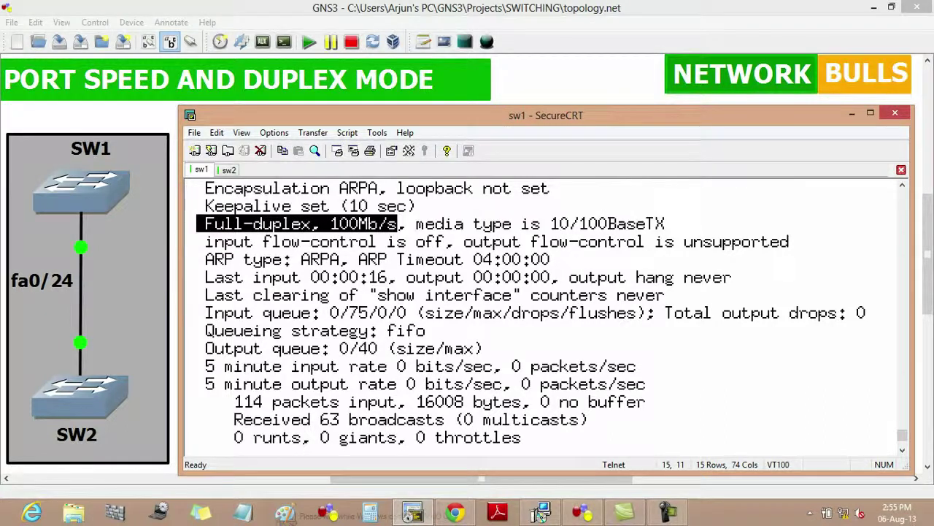
Step: On sw2, show fa0/24 details and highlight its Full-duplex, 100Mb/s line
key("ctrl+Tab")
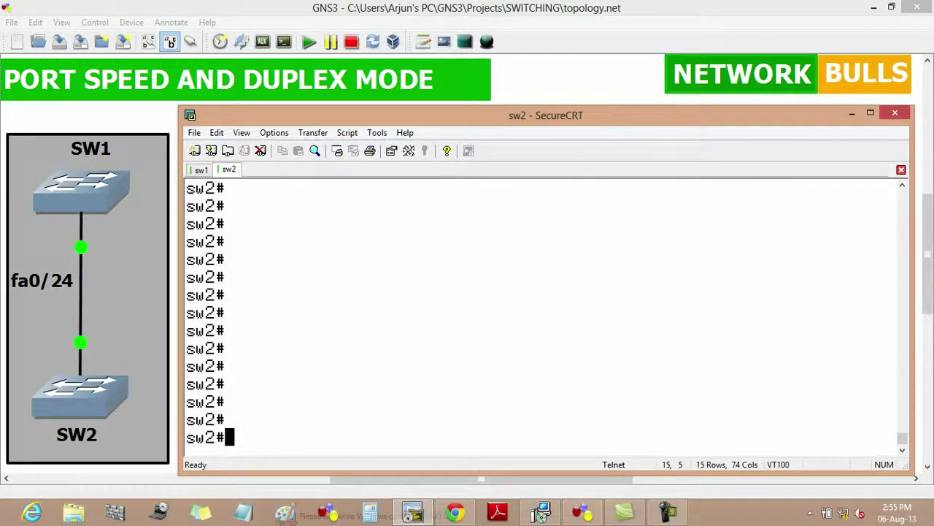
type("sh int")
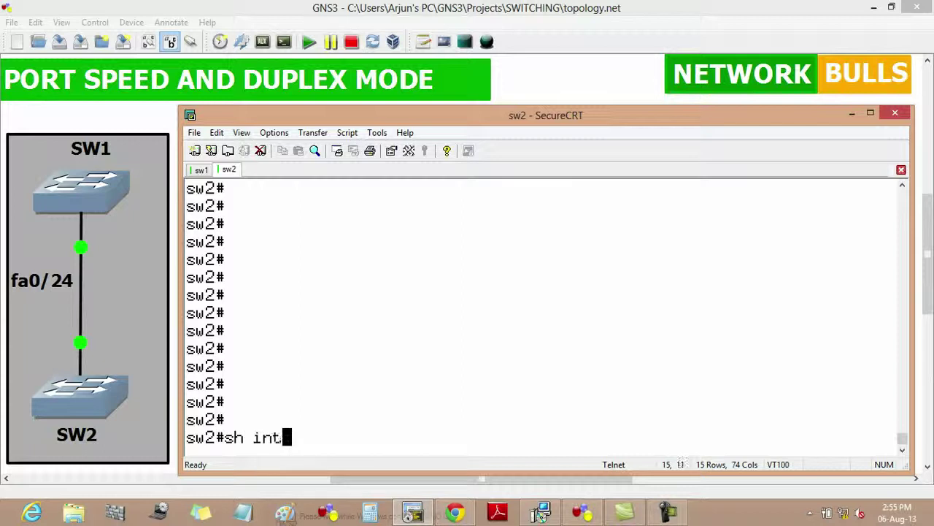
type(" fa0")
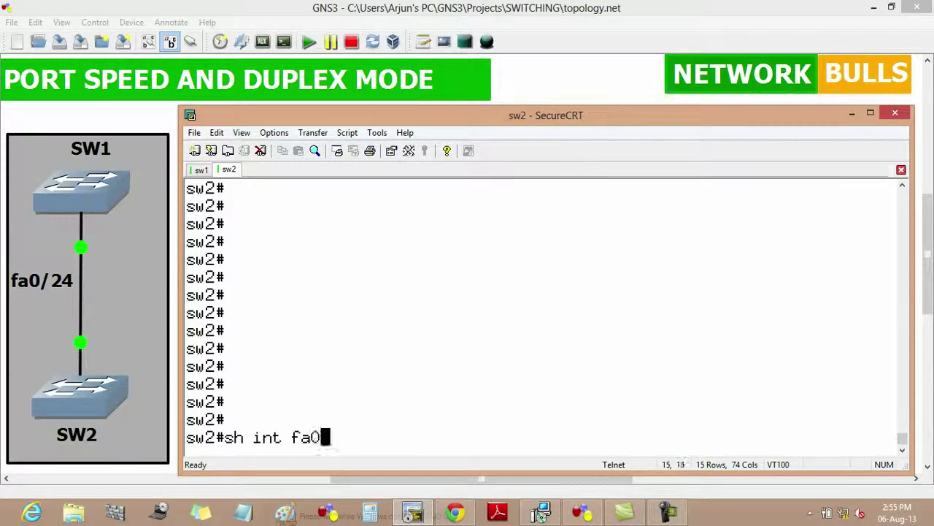
type("/24")
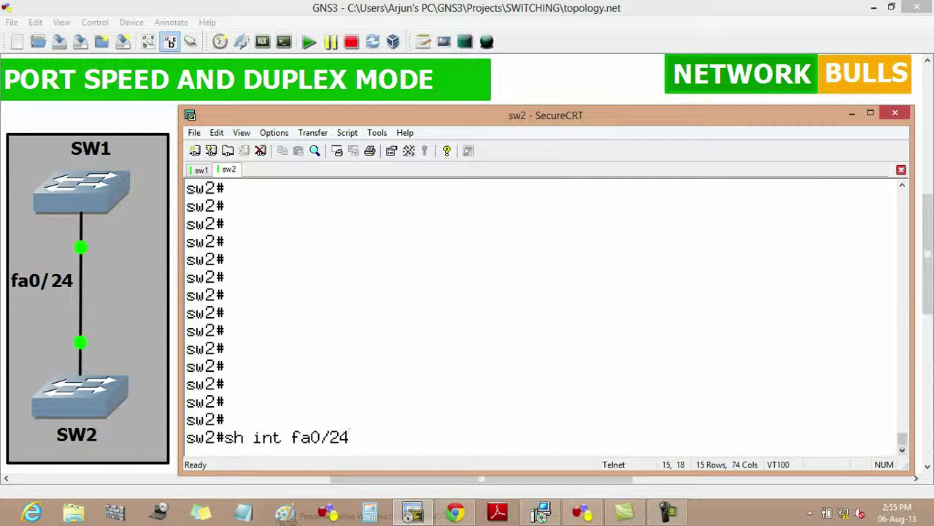
key("Return")
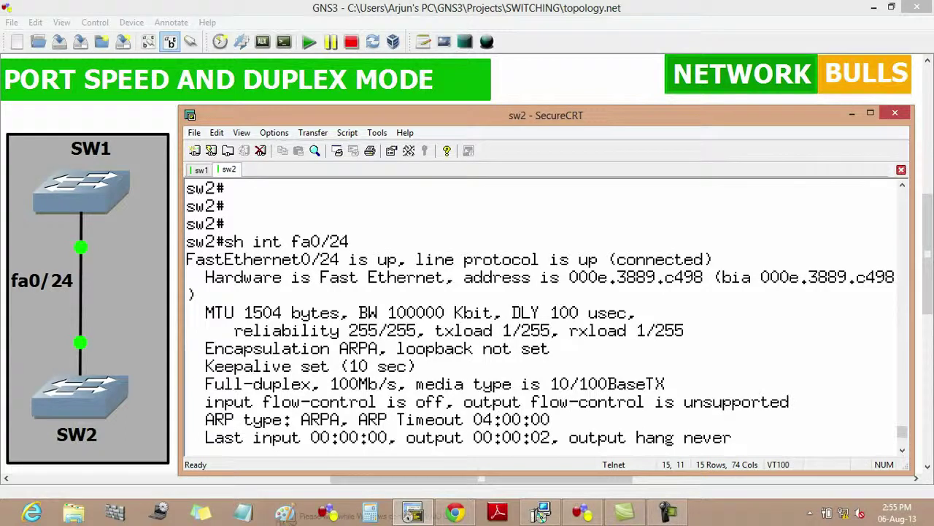
left_click_drag(197, 383, 399, 383)
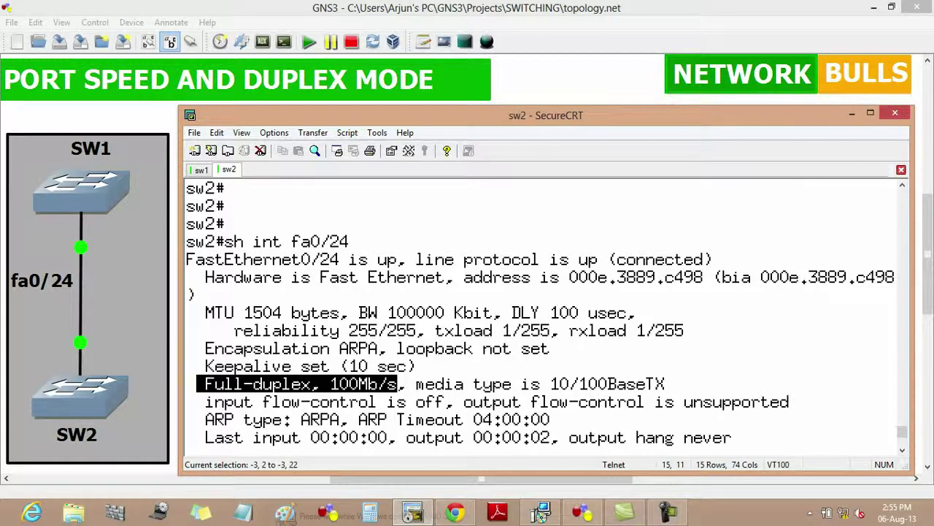
Step: Return to sw1 and finish its paged output at a fresh prompt
left_click(201, 169)
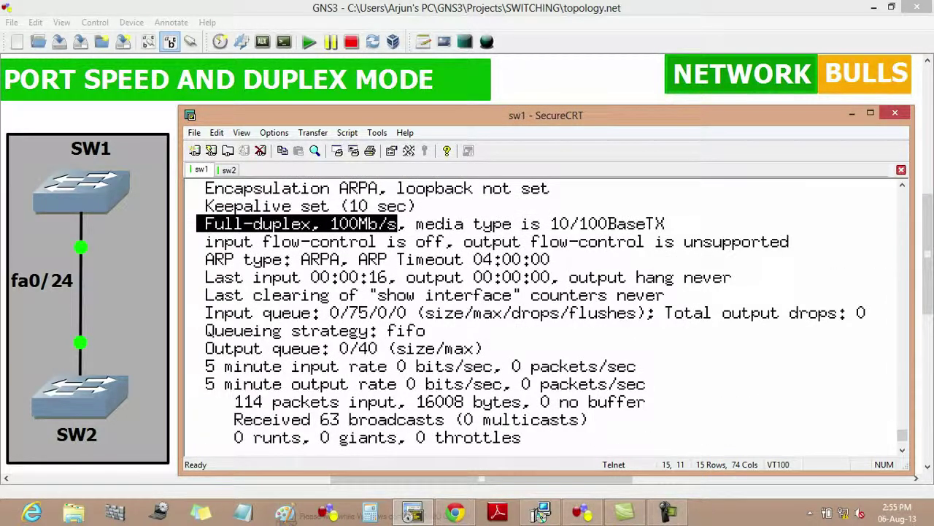
key("Return")
key("Return")
key("Return")
key("Return")
key("Return")
key("Return")
key("Return")
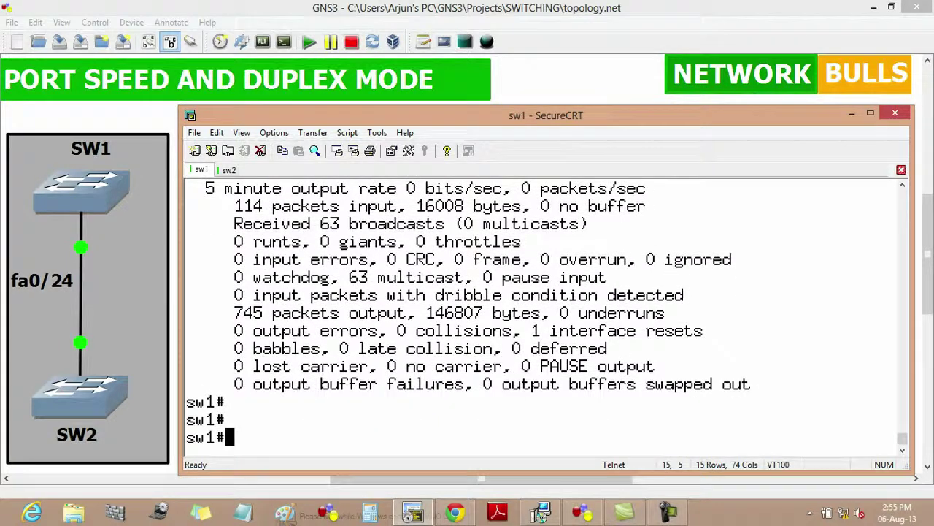
key("Return")
key("Return")
key("Return")
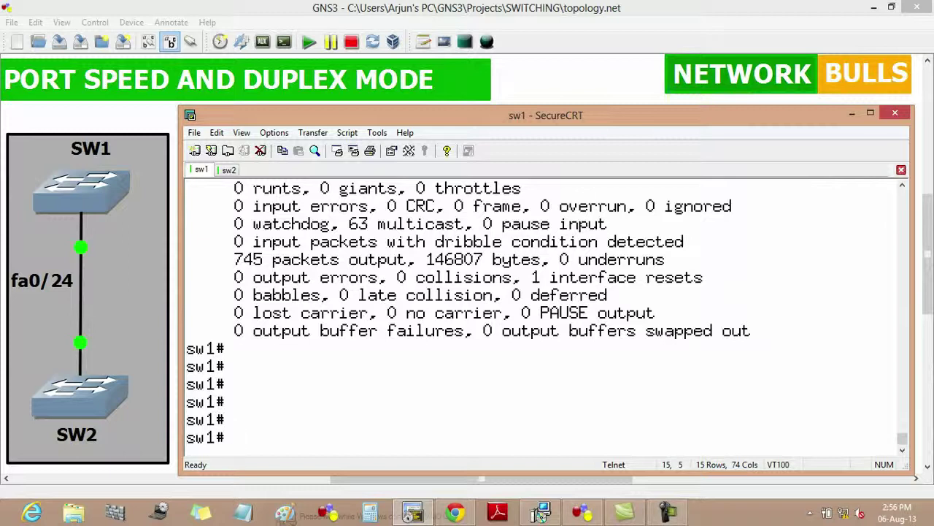
Step: From global config mode, set sw1's fa0/24 to speed 10 and watch the link drop
type("conf t")
key("Return")
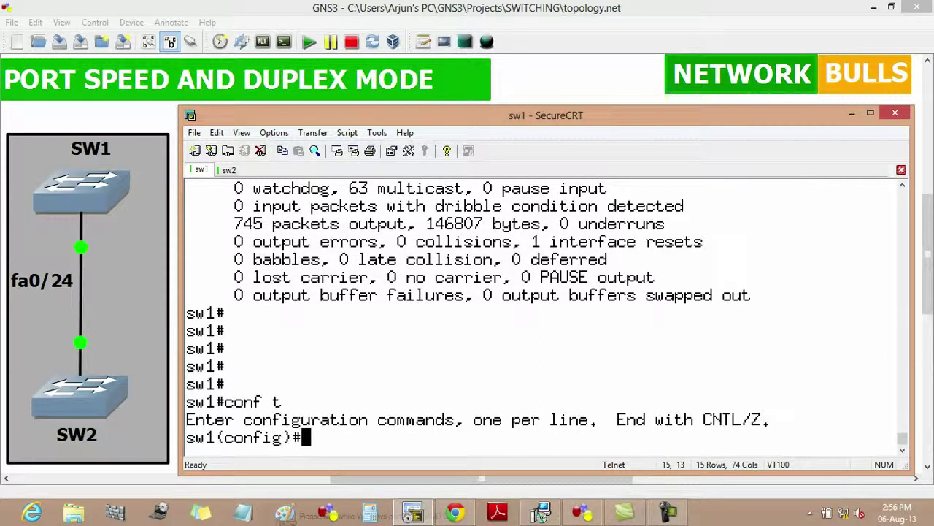
type("int fa")
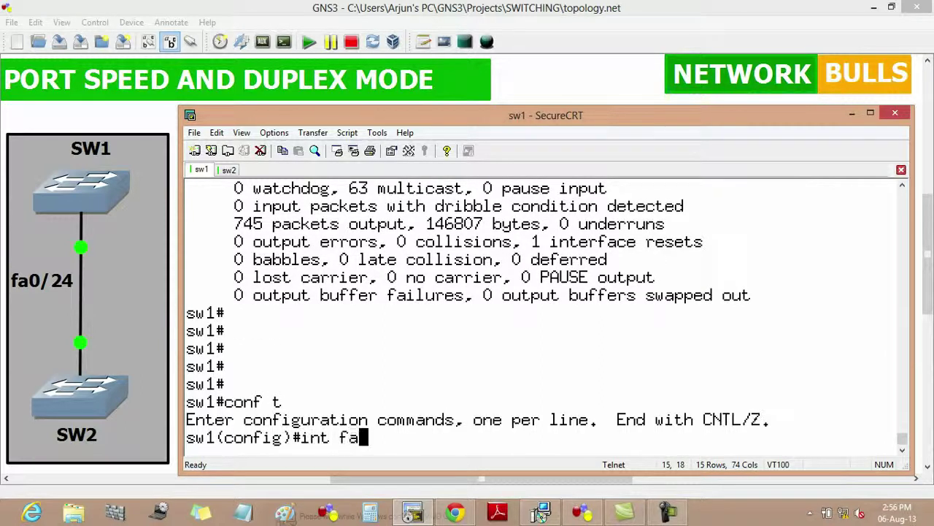
type("0/24")
key("Return")
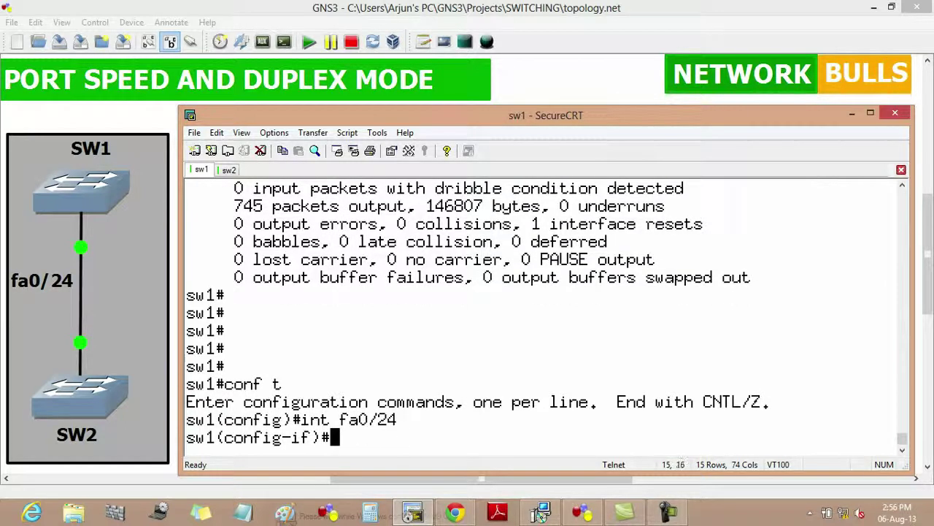
type("speed")
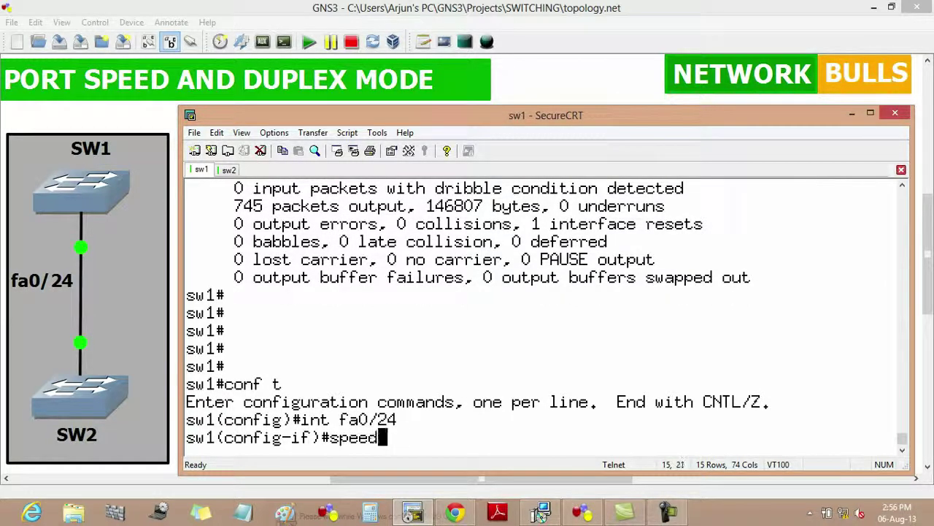
type(" 10")
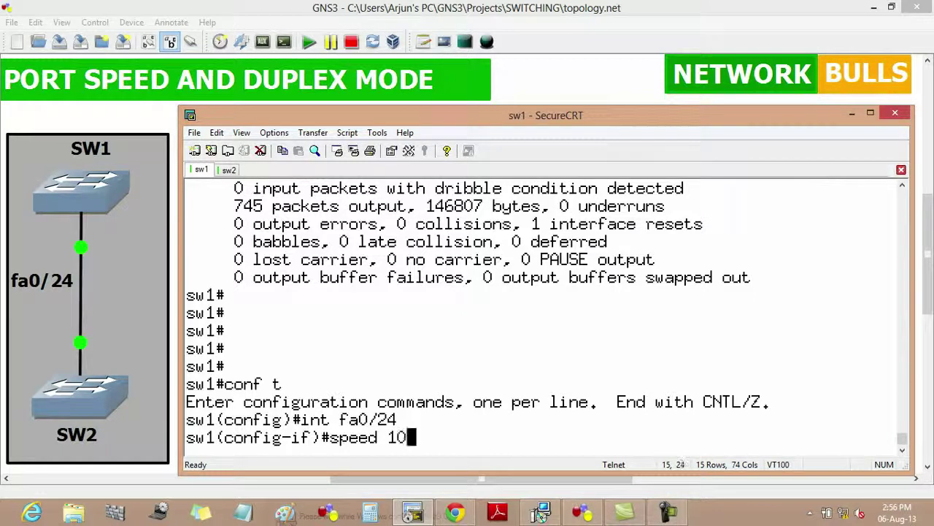
key("Return")
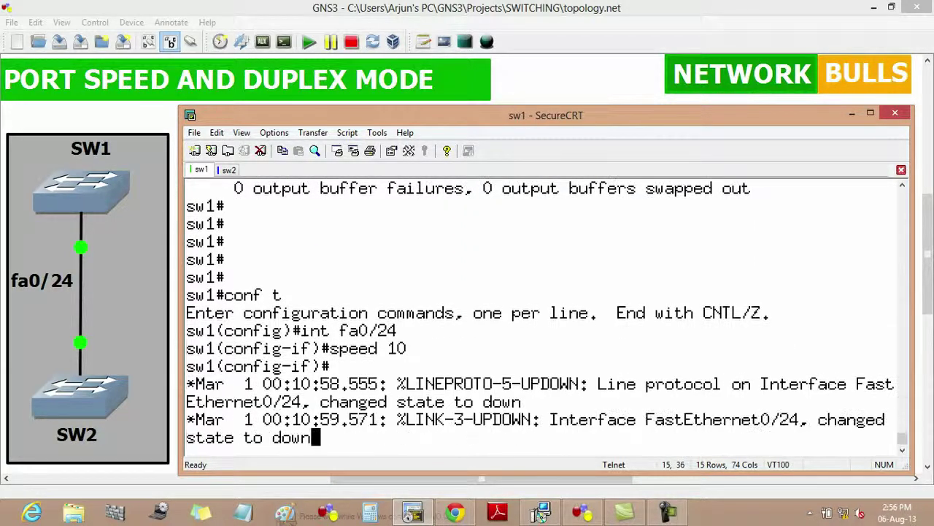
key("Return")
key("Return")
key("Return")
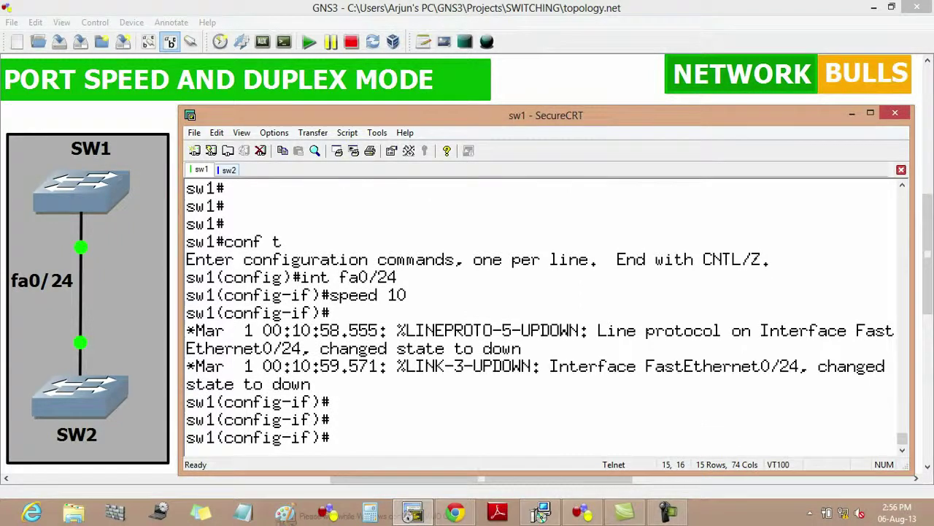
key("ctrl+Tab")
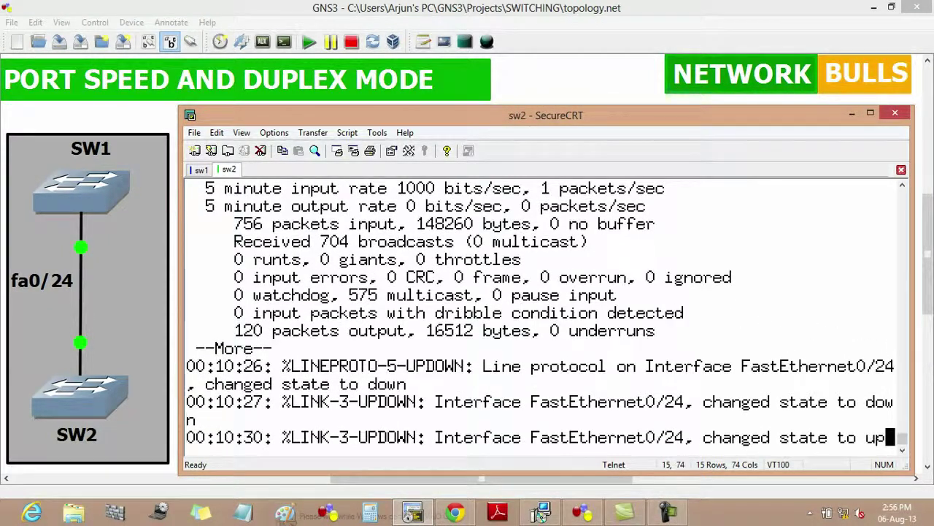
Step: On sw2, recheck fa0/24 details and highlight the new 10Mb/s speed reading
key("Return")
key("Return")
key("Return")
key("Return")
key("Return")
key("Return")
key("Return")
key("Return")
key("Return")
key("Return")
key("Return")
key("Return")
key("Return")
key("Return")
key("Return")
key("Return")
key("Return")
key("Return")
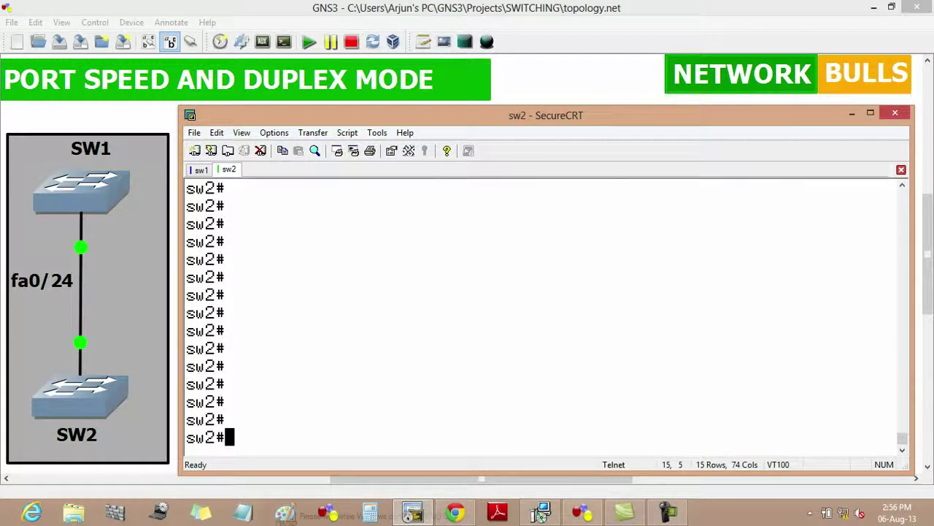
type("sh int f")
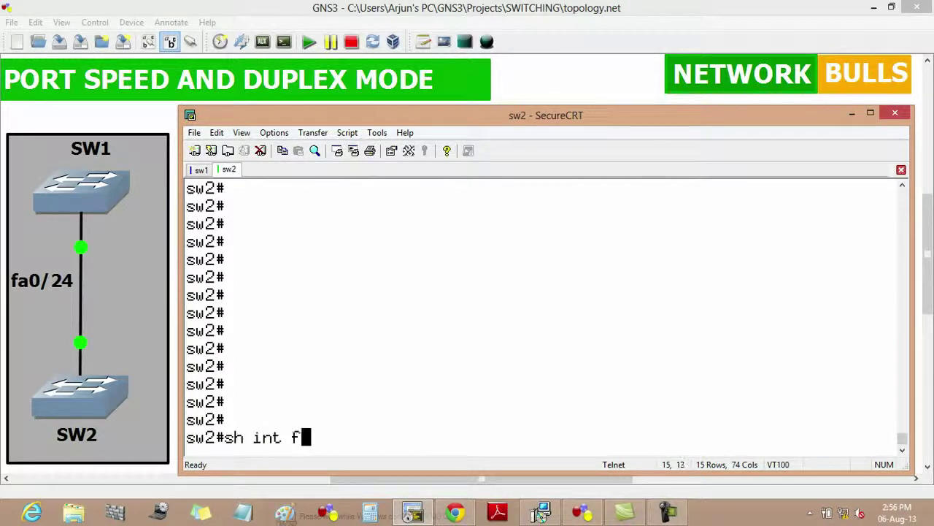
type("a0/24")
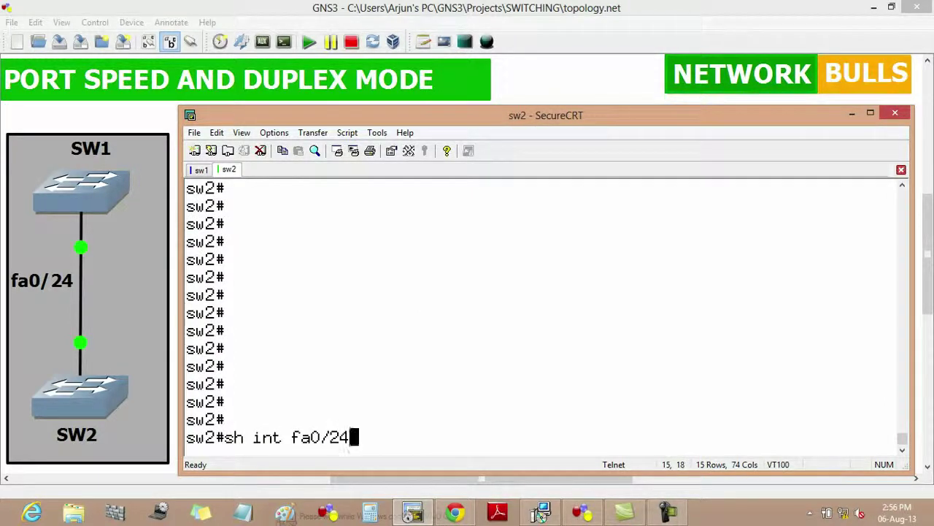
key("Return")
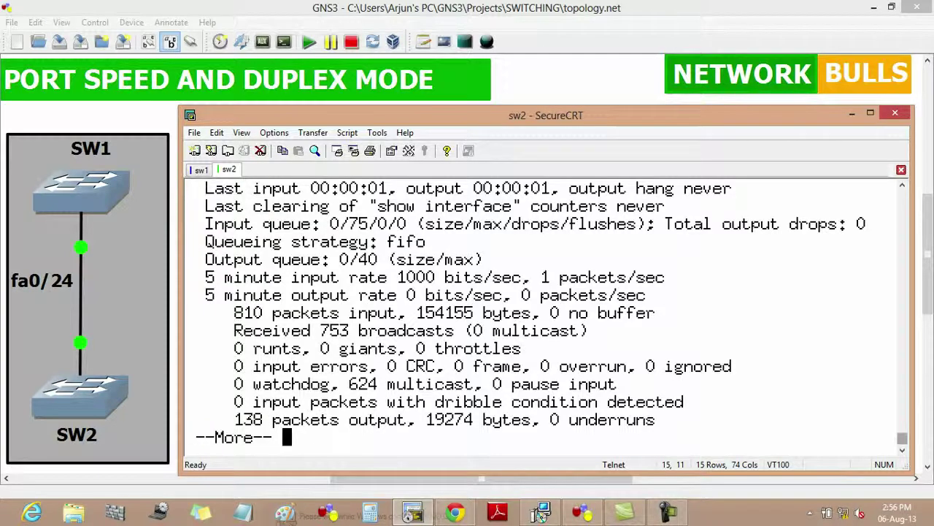
scroll(541, 513, "up", 5)
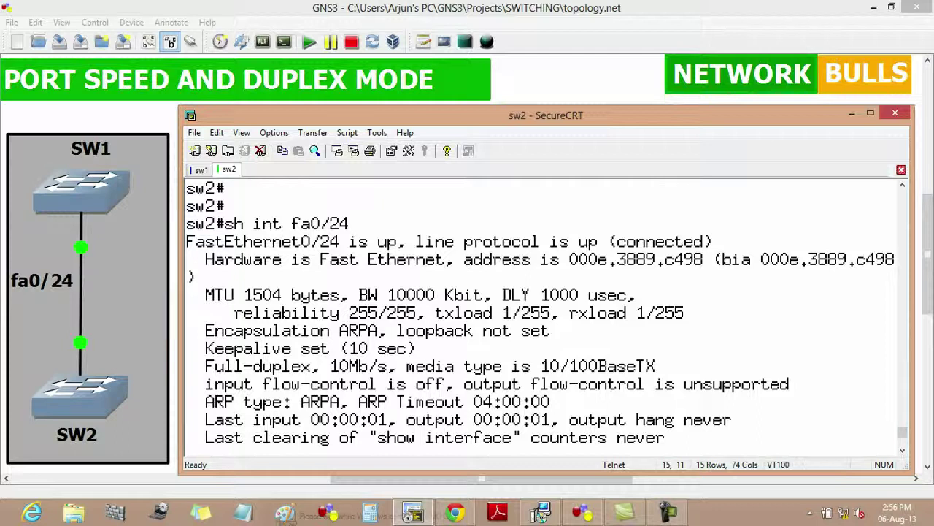
left_click_drag(398, 366, 331, 366)
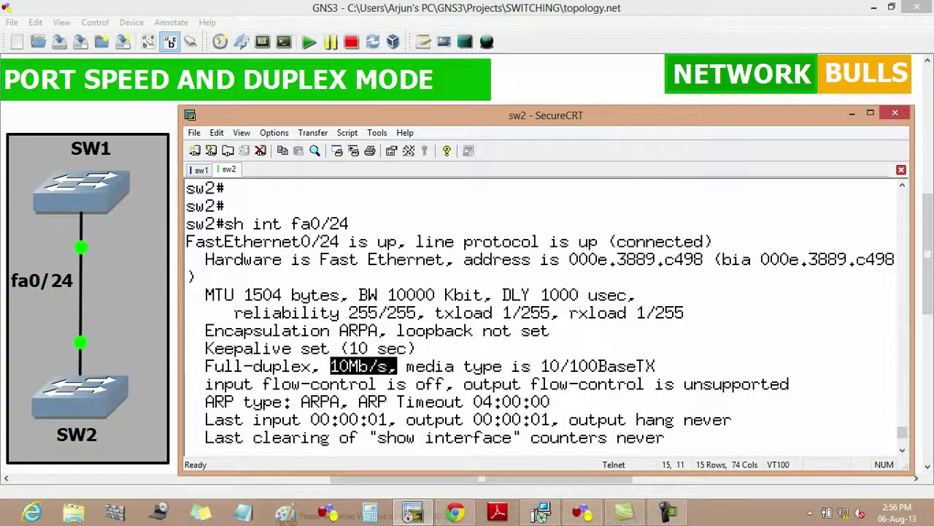
left_click(363, 365)
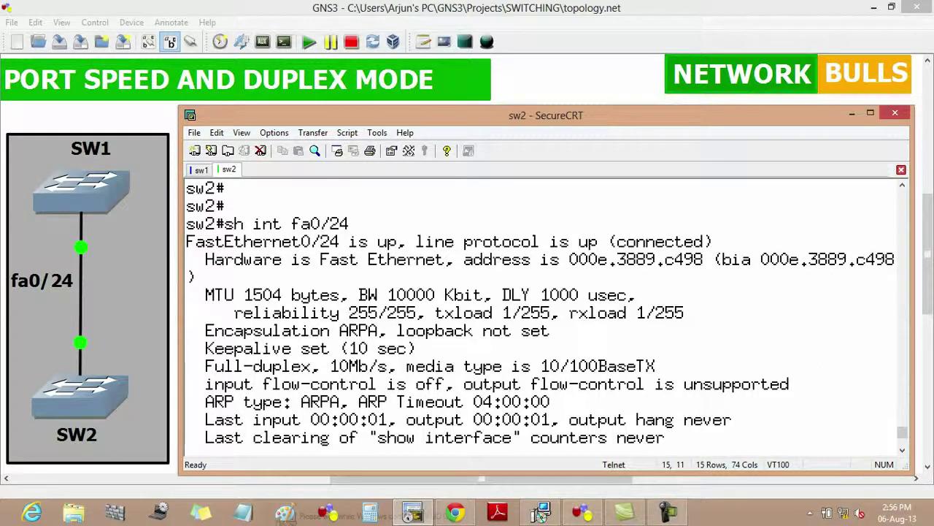
key("alt+1")
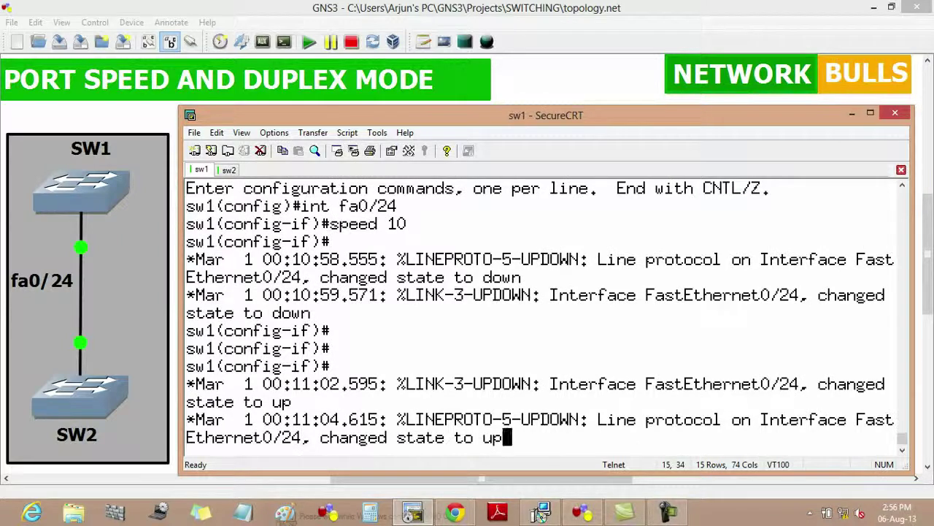
Step: On sw1's fa0/24, list the duplex options (auto, full, half) and apply duplex half
key("F9")
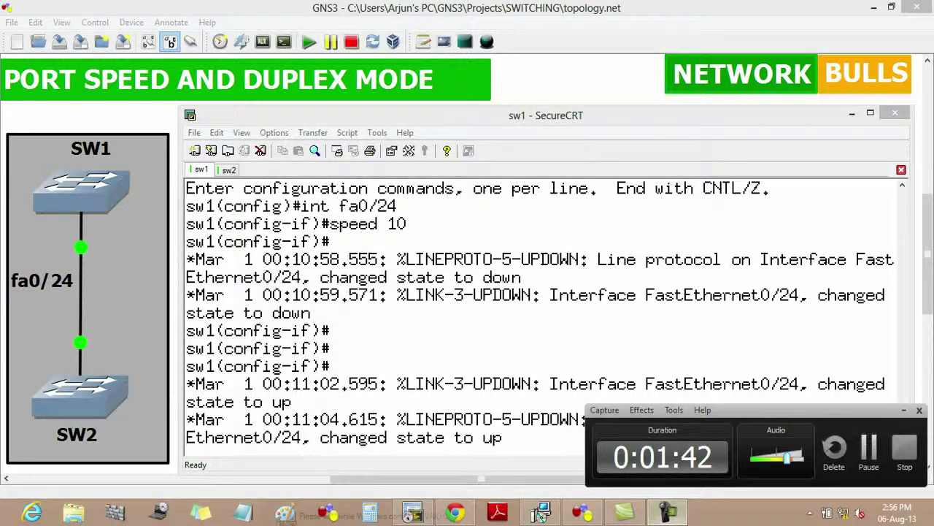
key("Return")
key("Return")
key("Return")
key("Return")
key("Return")
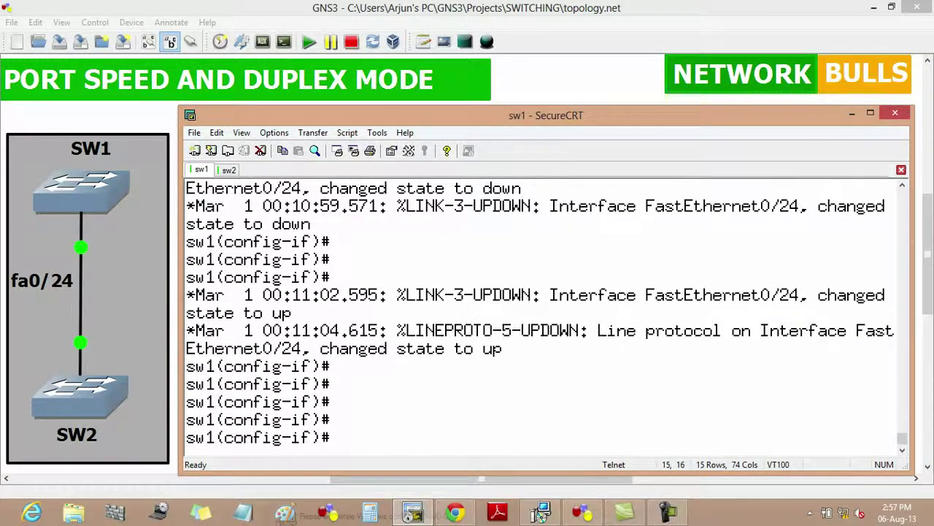
type("in")
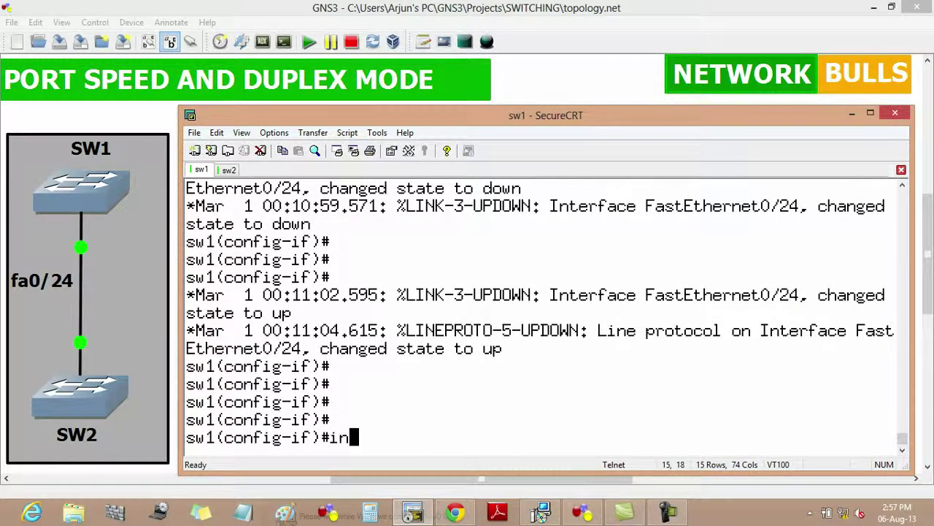
type("t fa0/24")
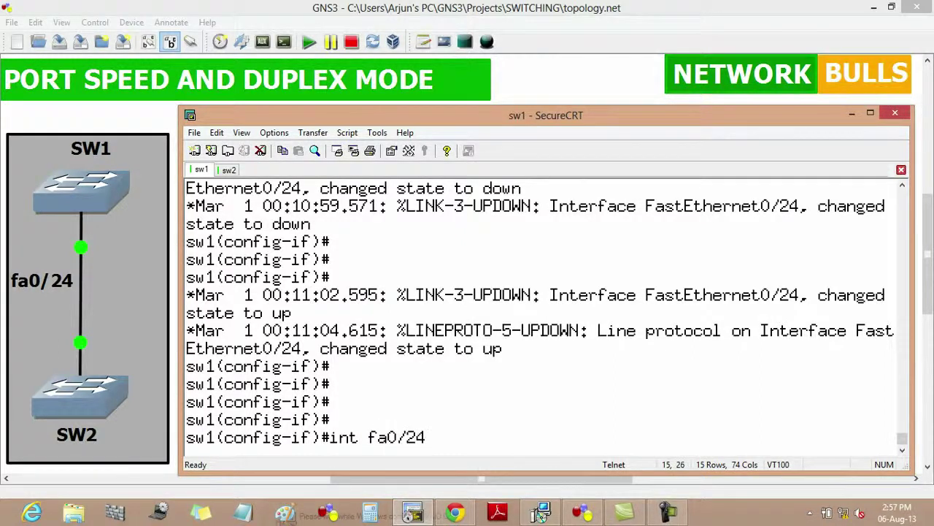
key("Return")
type("dupl")
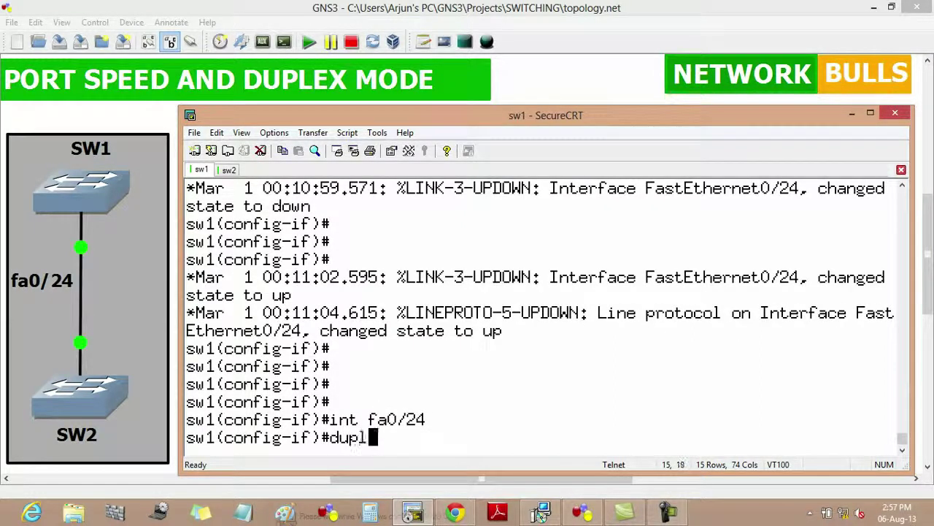
type("ex ")
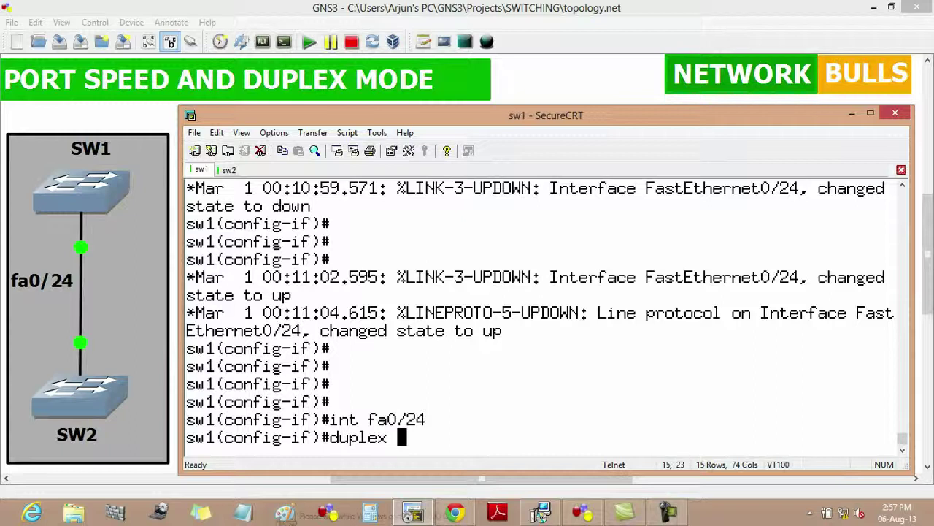
type("?")
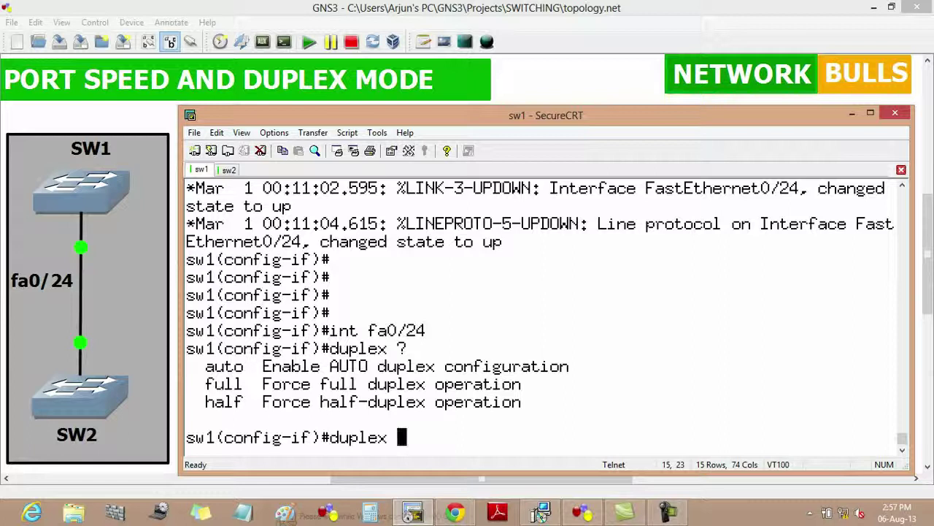
type("ha")
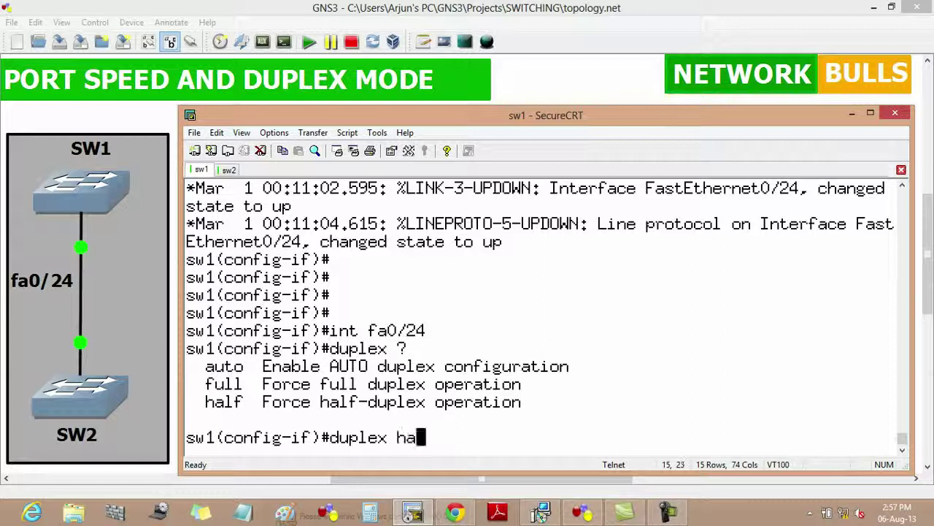
type("lf")
key("Return")
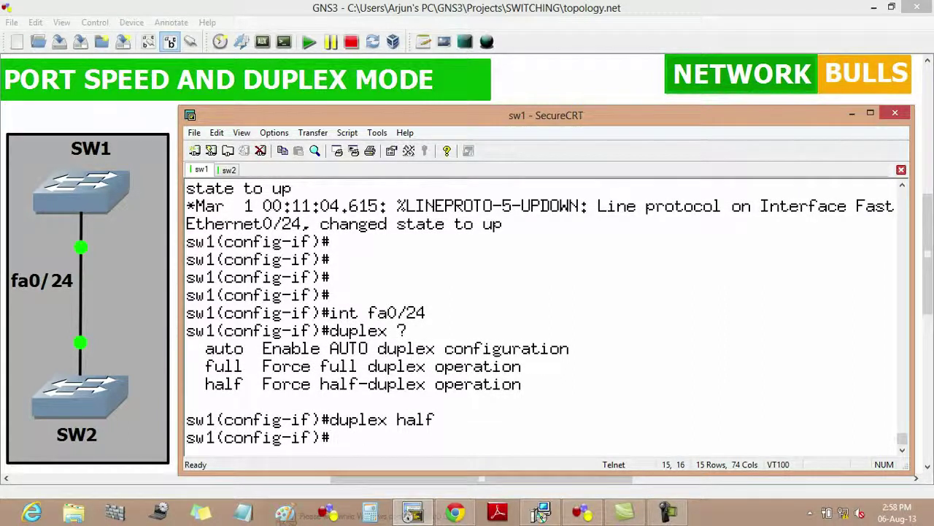
Step: On sw2, rerun sh int fa0/24 and highlight the Half-duplex, 10Mb/s reading
key("ctrl+Tab")
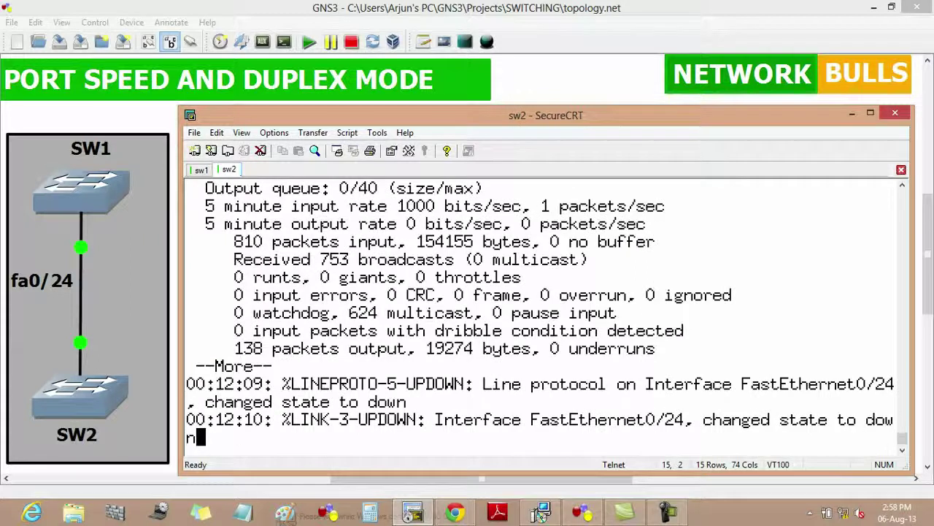
key("Return")
key("Return")
key("Return")
key("Return")
key("Return")
key("Return")
key("Return")
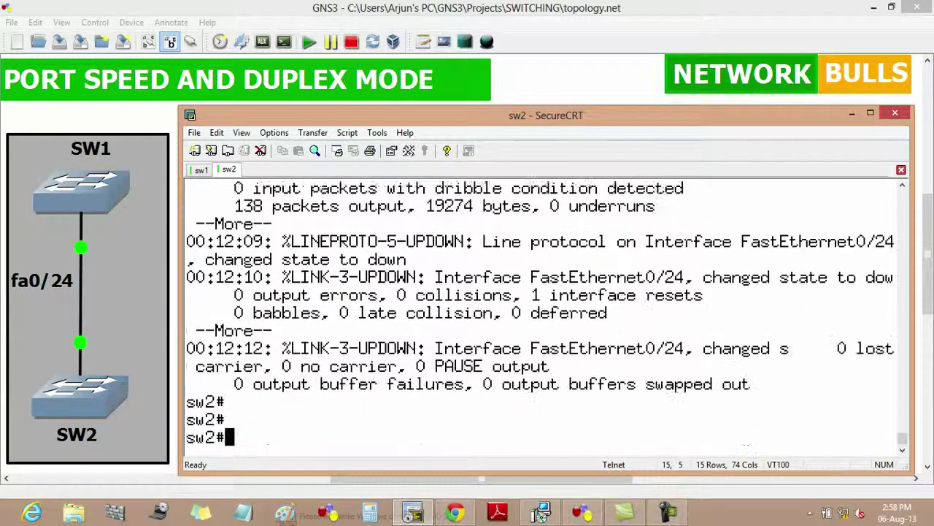
type("shint fa")
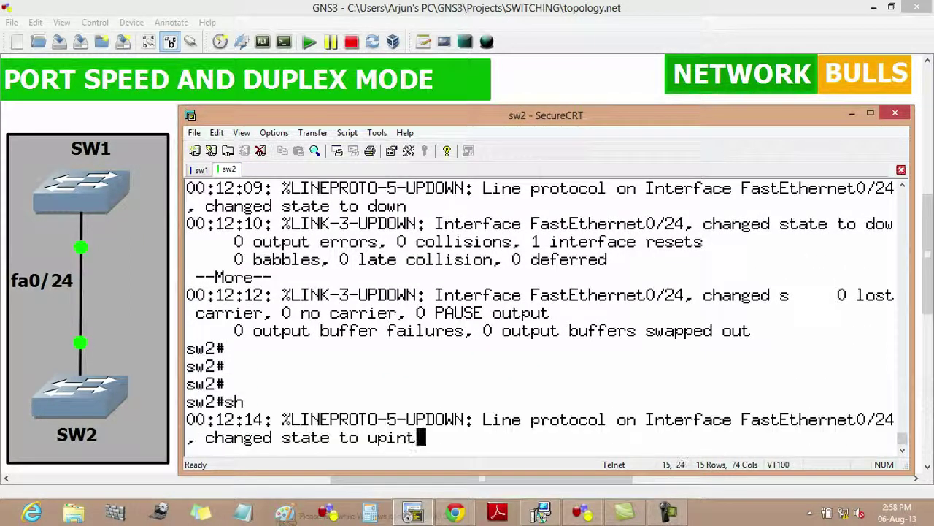
type("0/24")
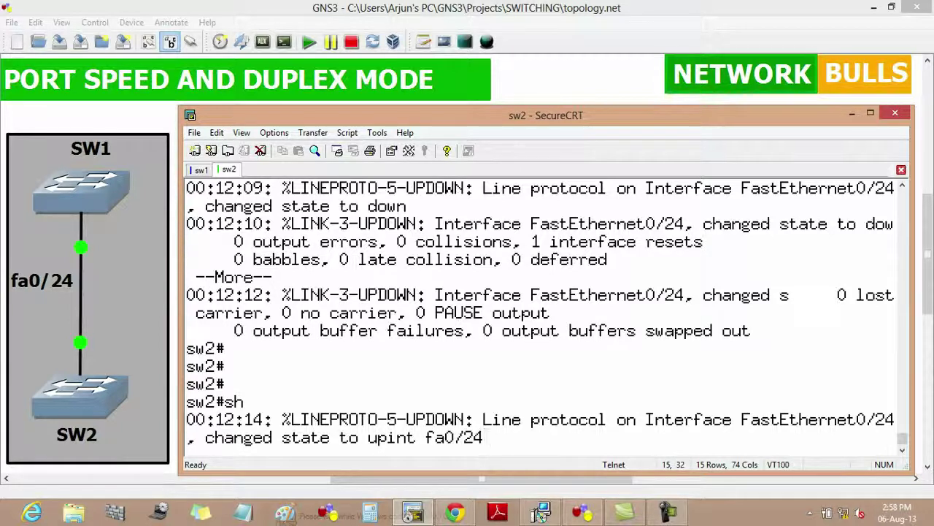
key("Return")
scroll(541, 513, "up", 6)
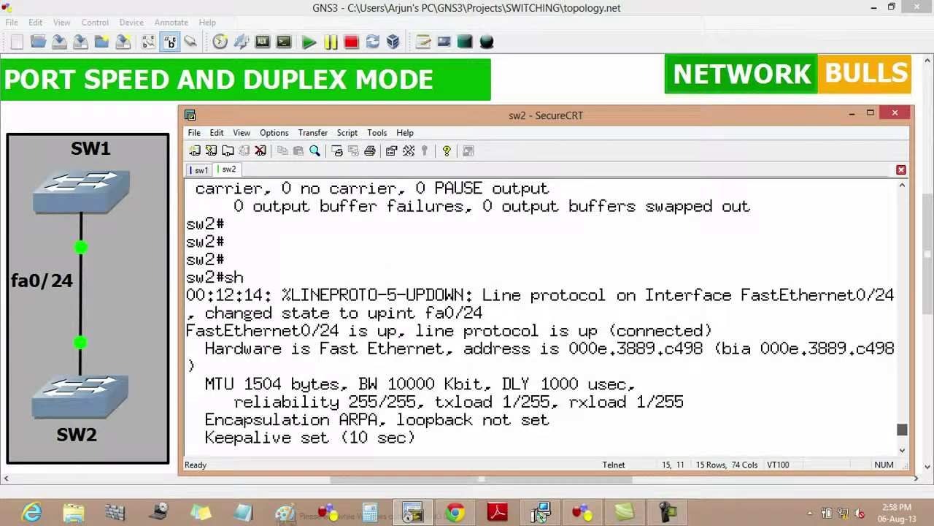
scroll(540, 513, "down", 3)
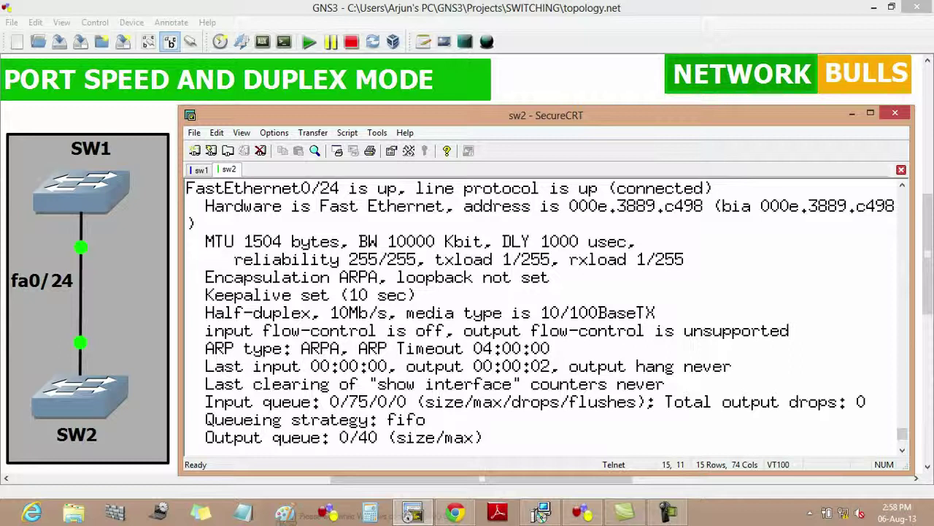
left_click_drag(312, 331, 197, 313)
left_click(197, 312)
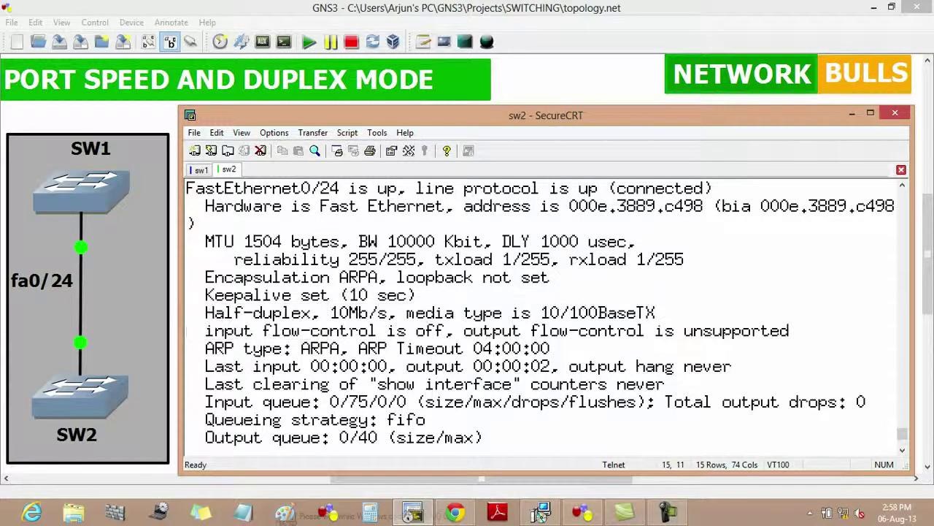